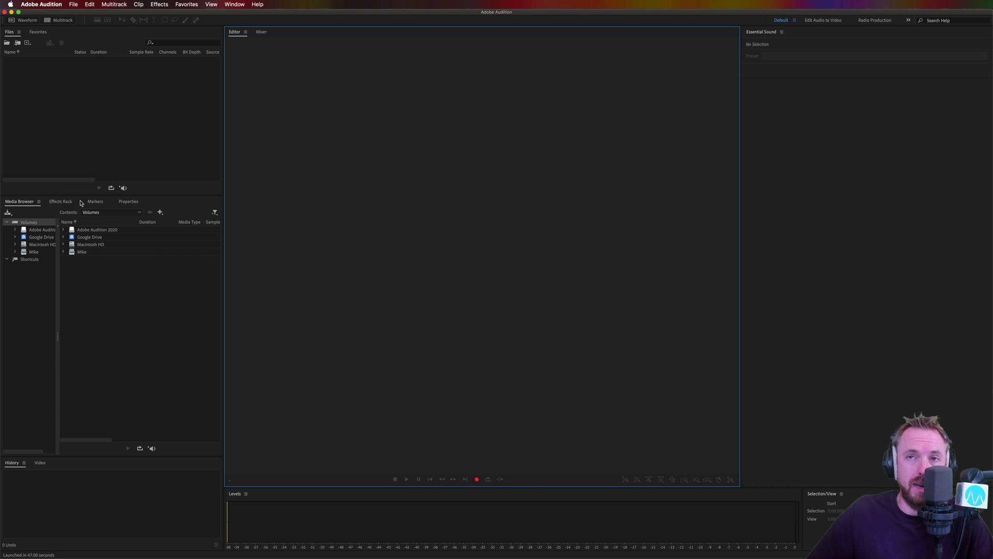
- Load the Gamma Skies WAV and put an Aural-preset Flanger in Effects Rack slot 1
{"action": "left_click", "coordinate": [61, 202]}
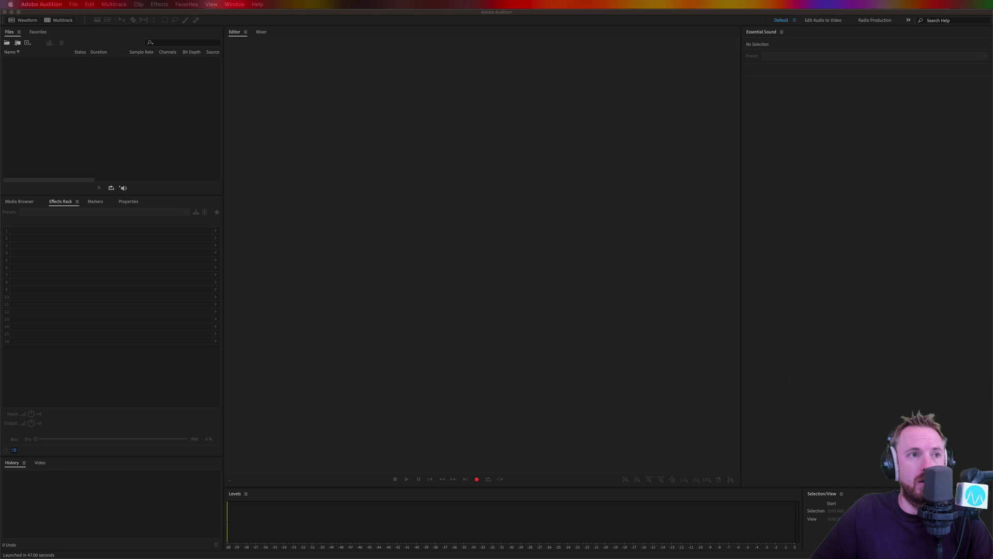
{"action": "left_click_drag", "start_coordinate": [419, 293], "coordinate": [406, 280]}
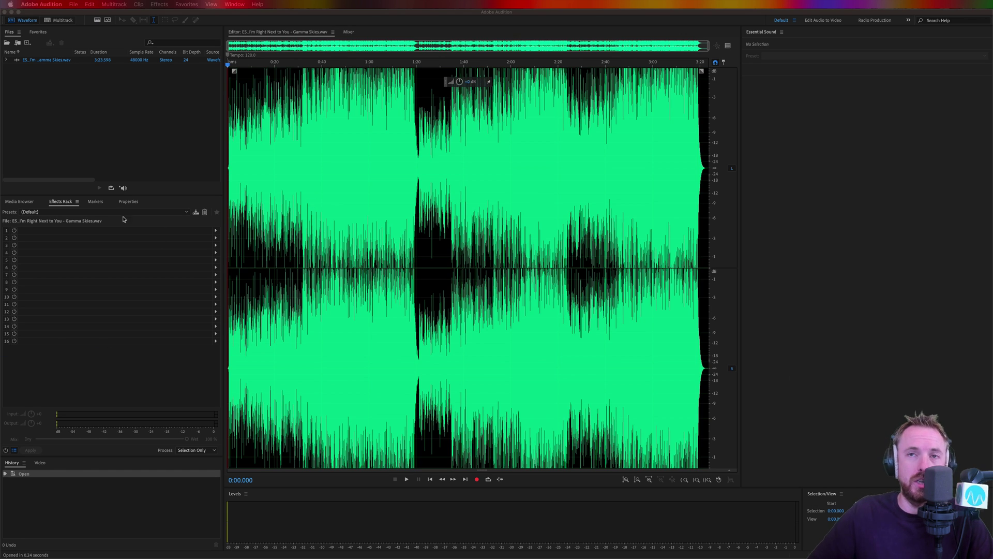
{"action": "left_click", "coordinate": [216, 234]}
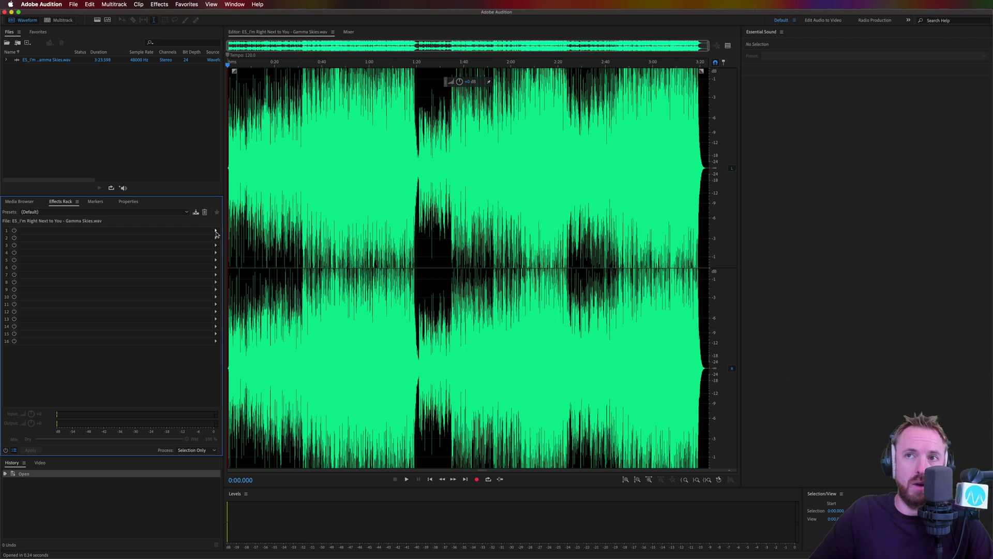
{"action": "left_click", "coordinate": [216, 233]}
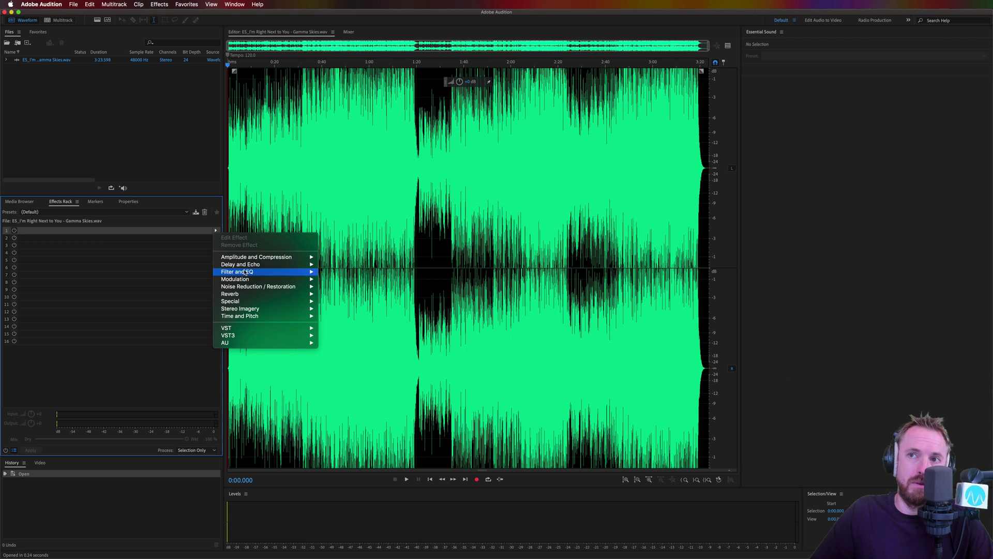
{"action": "mouse_move", "coordinate": [248, 279]}
{"action": "left_click", "coordinate": [339, 293]}
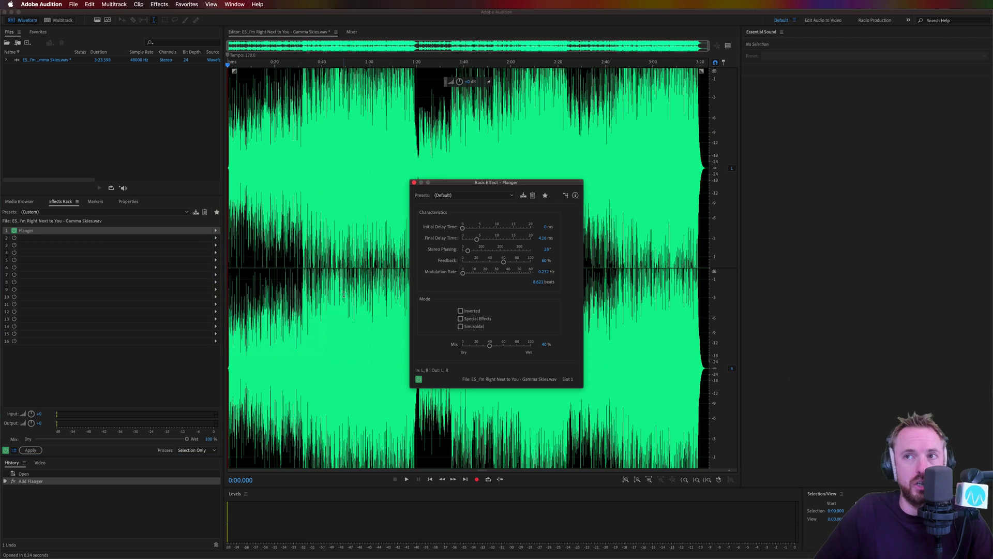
{"action": "left_click", "coordinate": [469, 198]}
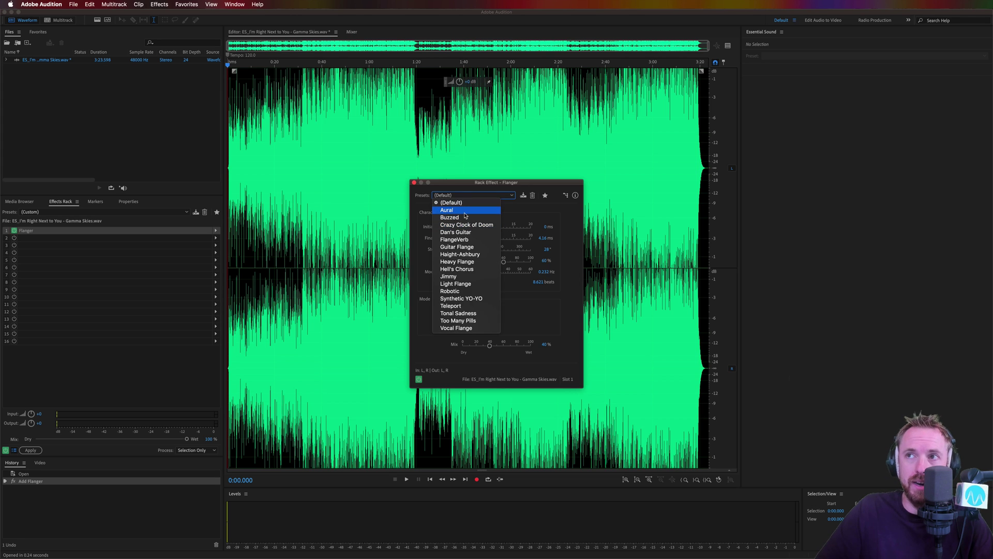
{"action": "key", "text": "Return"}
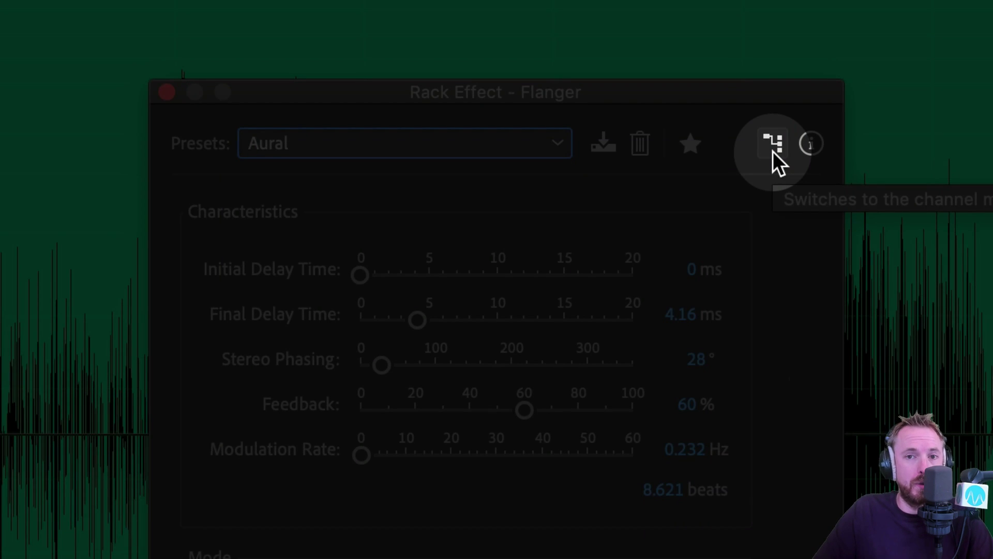
- In the Flanger channel map, set the Left row's output to Right and the Right row's to Left
{"action": "left_click", "coordinate": [773, 150]}
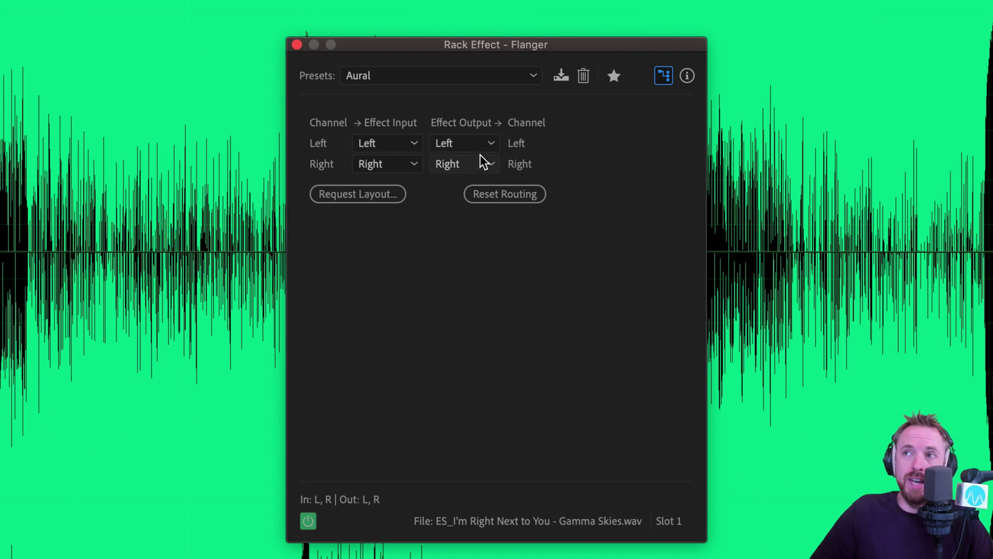
{"action": "left_click", "coordinate": [465, 143]}
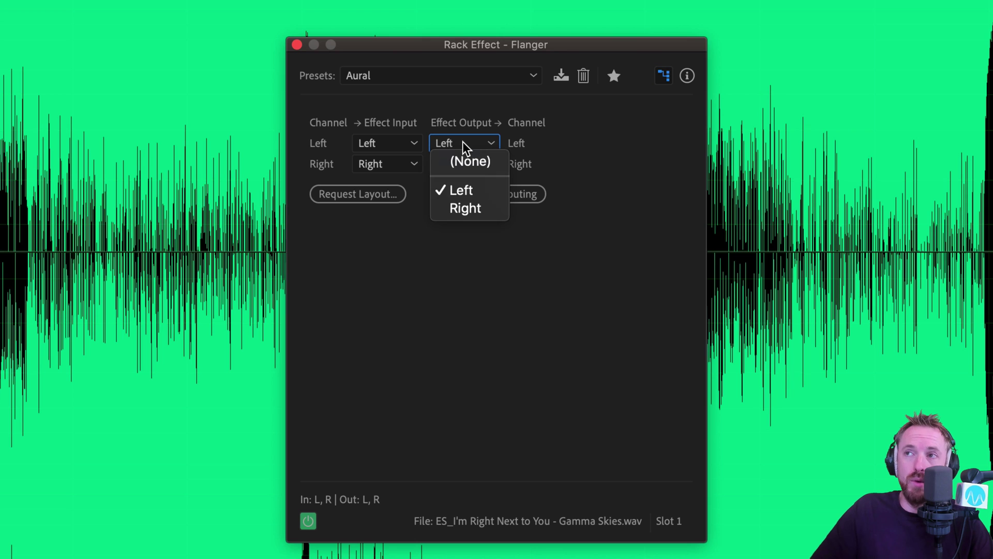
{"action": "left_click", "coordinate": [476, 209]}
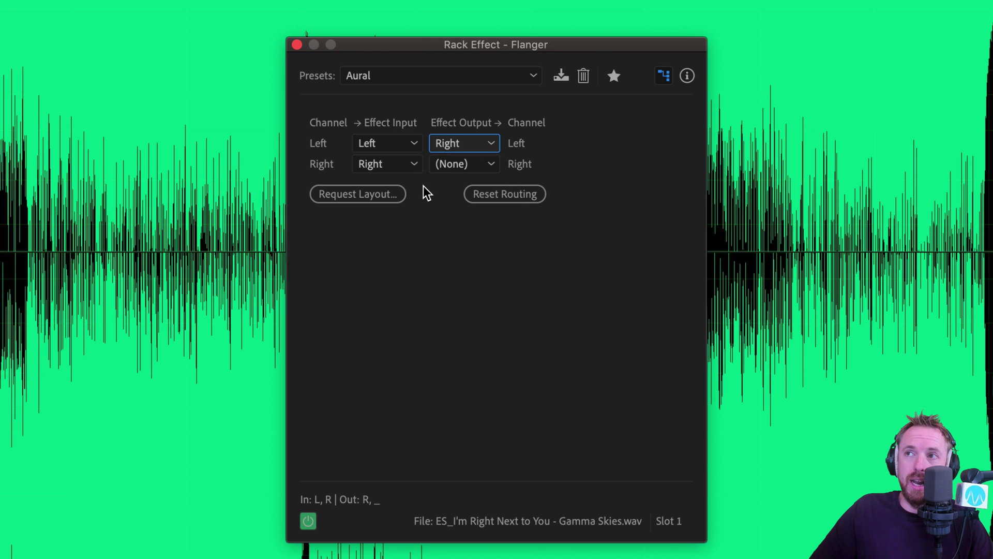
{"action": "left_click", "coordinate": [453, 166]}
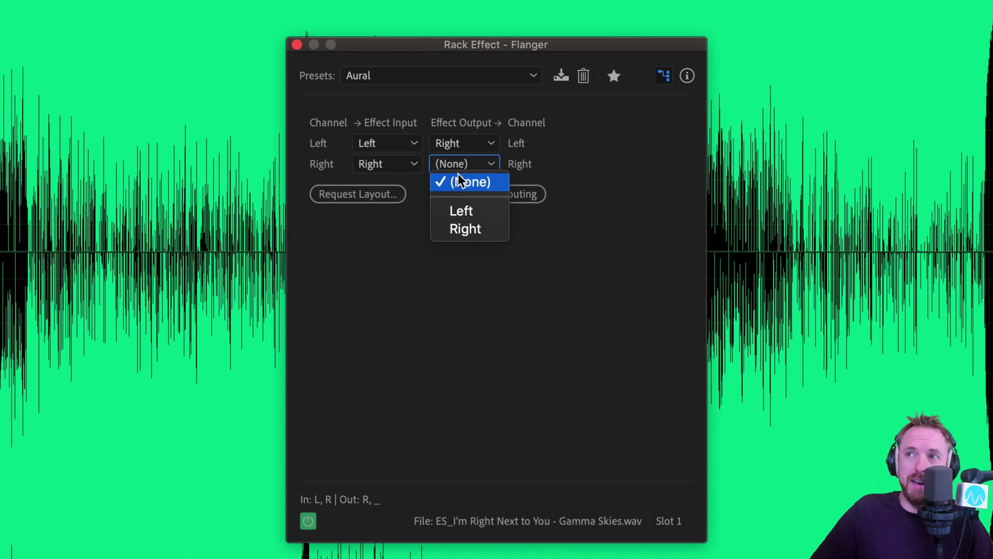
{"action": "left_click", "coordinate": [462, 211]}
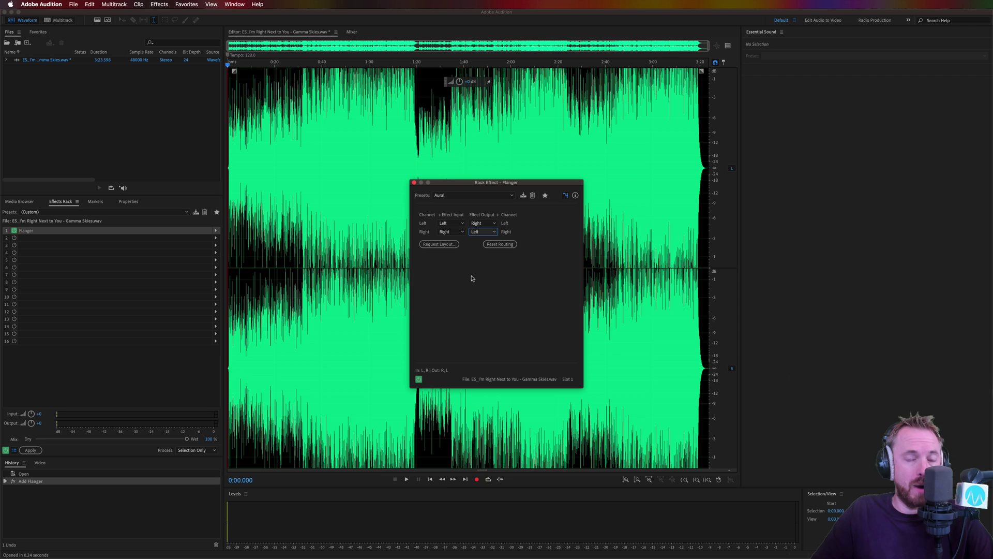
- Create multitrack session 'New' with clip 352751-2 on Track 1 and 352809 on Track 2
{"action": "left_click", "coordinate": [414, 182]}
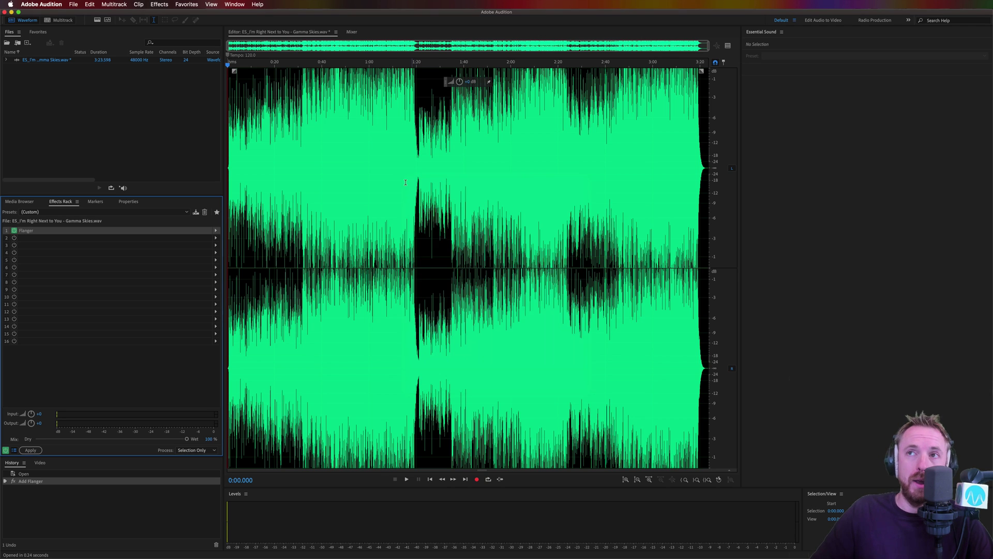
{"action": "left_click", "coordinate": [54, 22]}
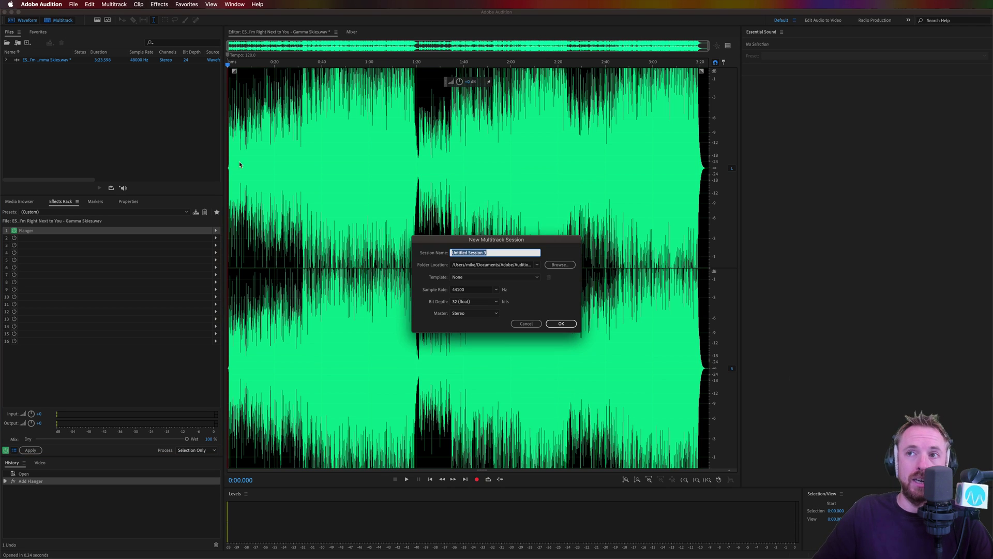
{"action": "type", "text": "New"}
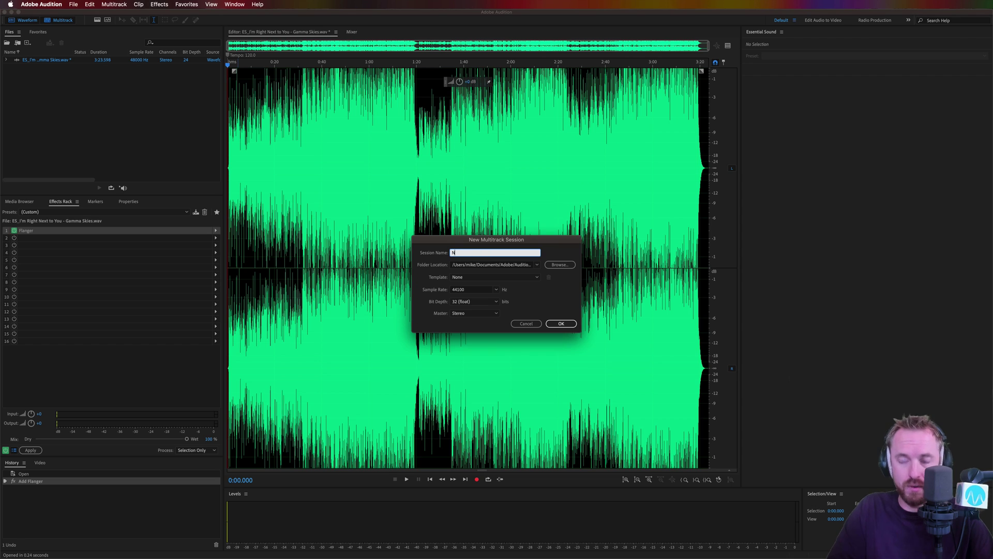
{"action": "left_click", "coordinate": [559, 323]}
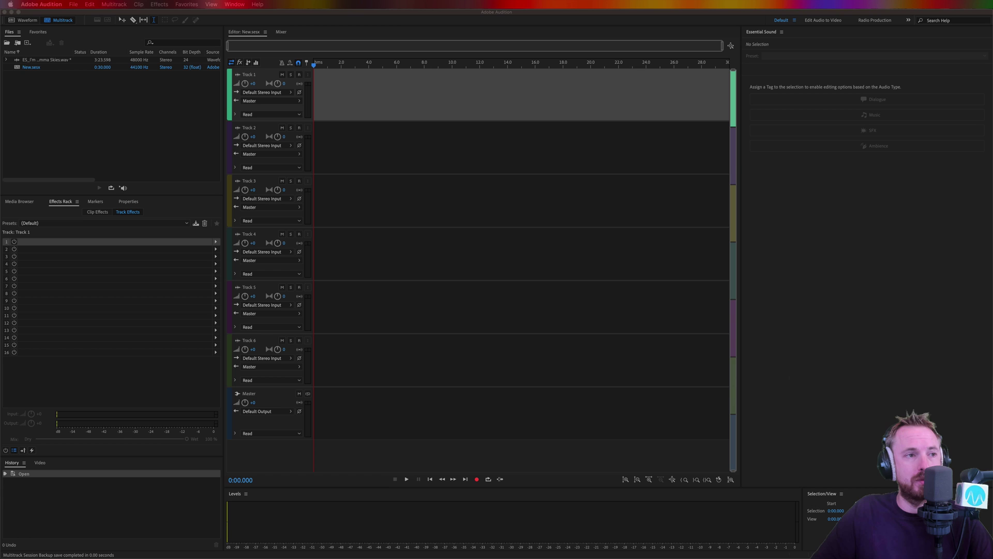
{"action": "left_click_drag", "start_coordinate": [394, 228], "coordinate": [316, 93]}
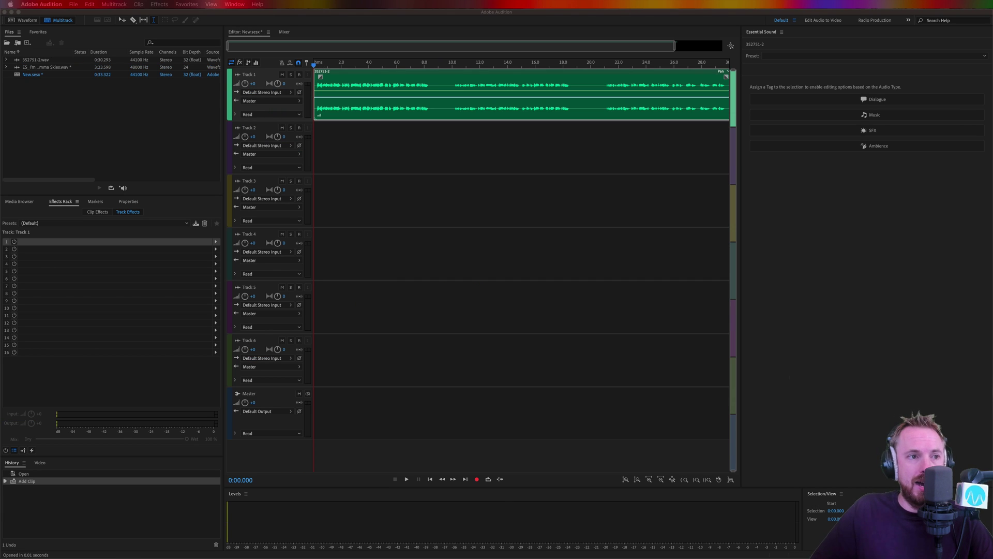
{"action": "left_click_drag", "start_coordinate": [426, 363], "coordinate": [565, 147]}
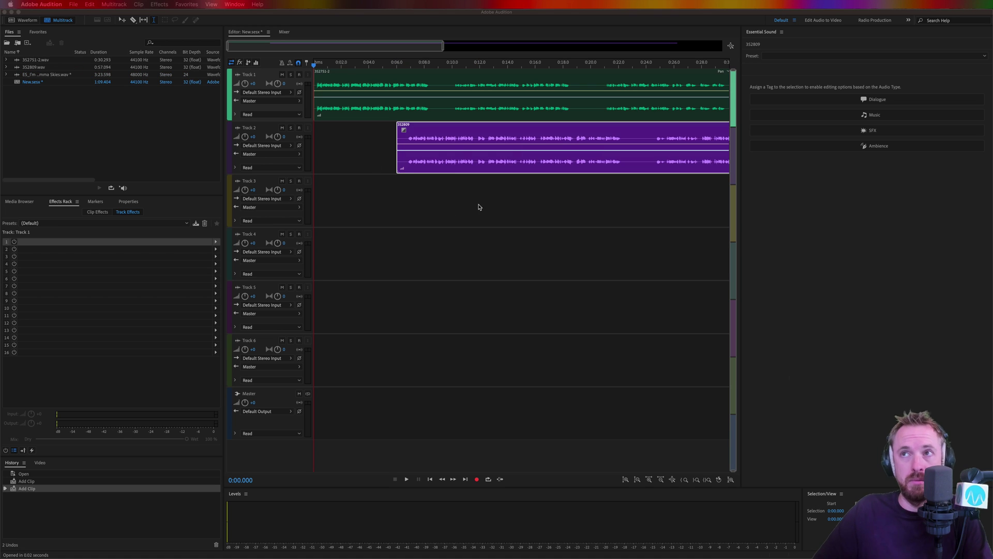
- Trim clip 352809 to one piece and move it onto Track 1 near 0:15.5
{"action": "left_click", "coordinate": [574, 163], "text": "shift"}
{"action": "key", "text": "Delete"}
{"action": "left_click_drag", "start_coordinate": [618, 163], "coordinate": [672, 164]}
{"action": "key", "text": "Delete"}
{"action": "left_click", "coordinate": [690, 150]}
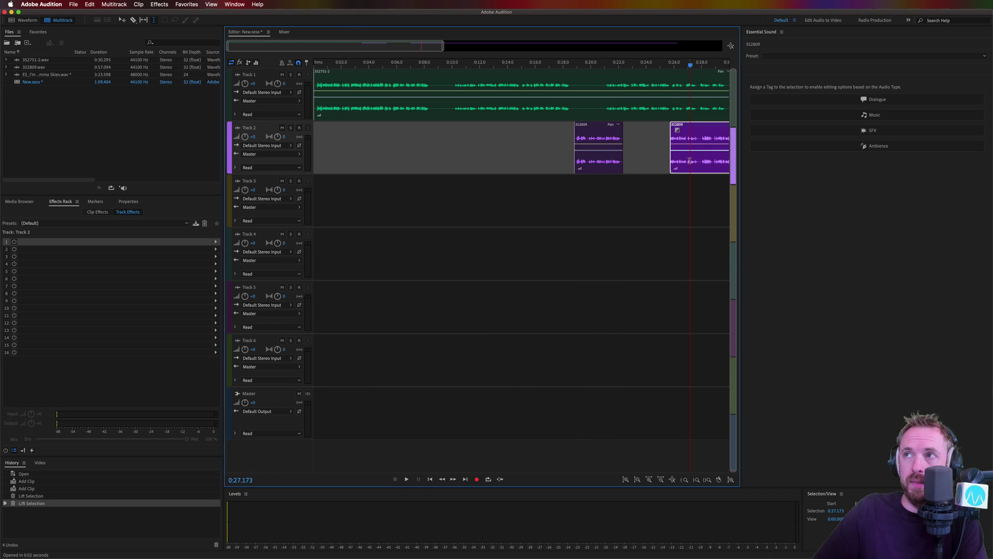
{"action": "key", "text": "Delete"}
{"action": "left_click_drag", "start_coordinate": [589, 168], "coordinate": [536, 107]}
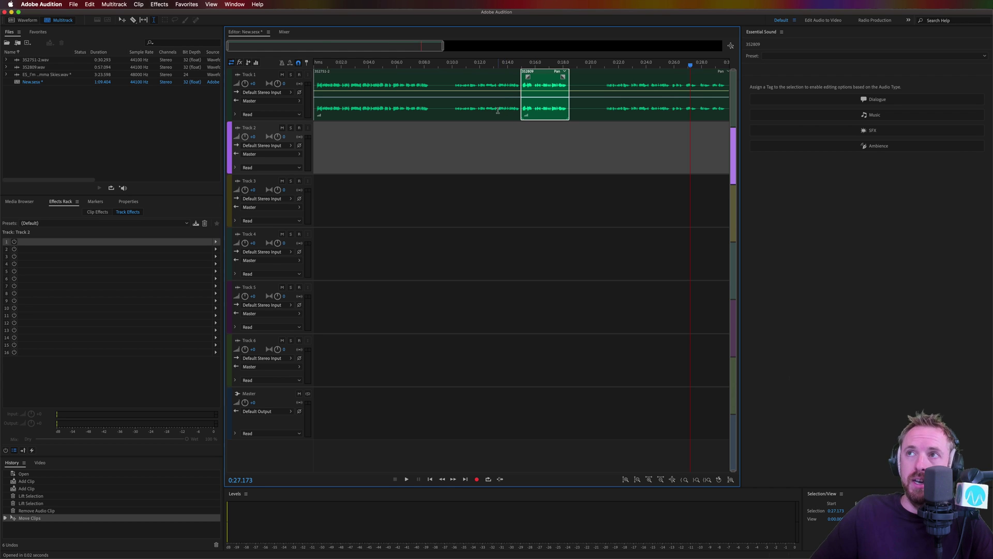
- Zoom in and play back the overlapping voiceovers from about 0:13.3
{"action": "left_click", "coordinate": [498, 110]}
{"action": "key", "text": "="}
{"action": "key", "text": "="}
{"action": "key", "text": "="}
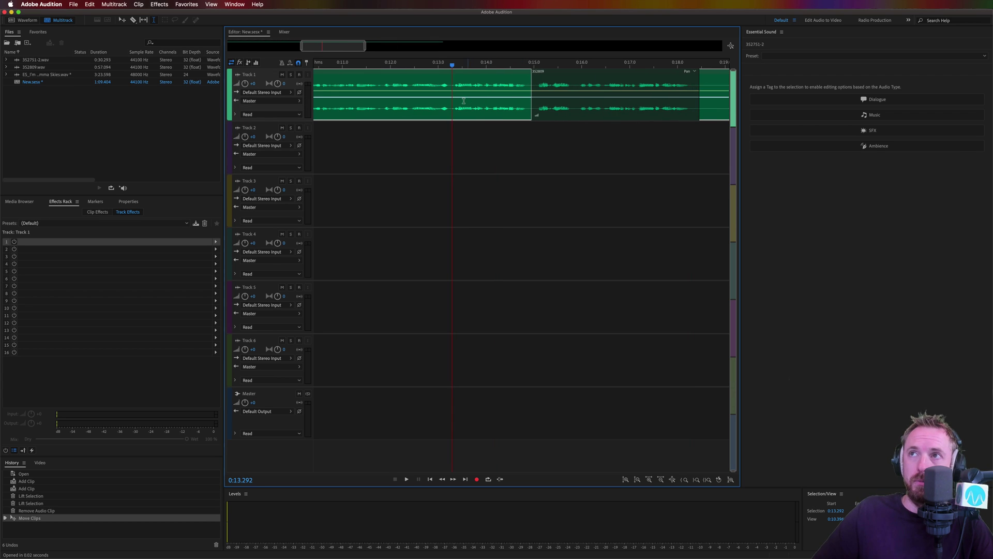
{"action": "key", "text": "space"}
{"action": "key", "text": "space"}
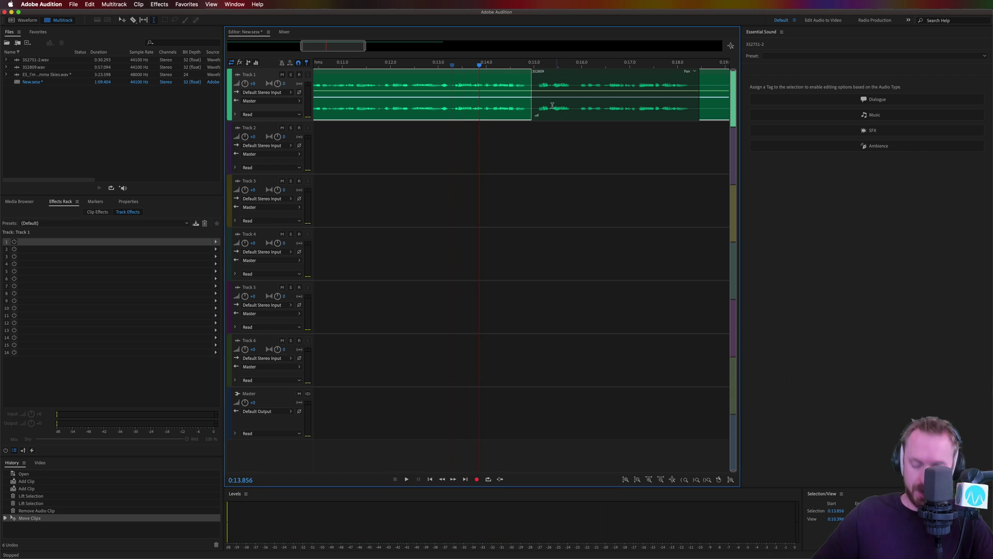
{"action": "key", "text": "space"}
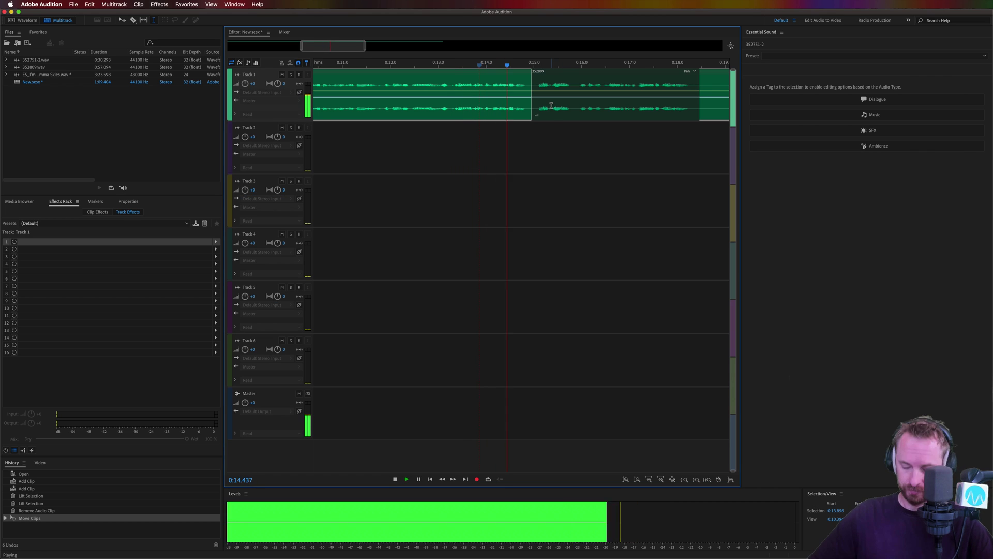
{"action": "key", "text": "space"}
{"action": "key", "text": "super+comma"}
- Map output 1 [L] to Analogue 7, remap output 2 [R], then play from about 0:13
{"action": "left_click", "coordinate": [385, 203]}
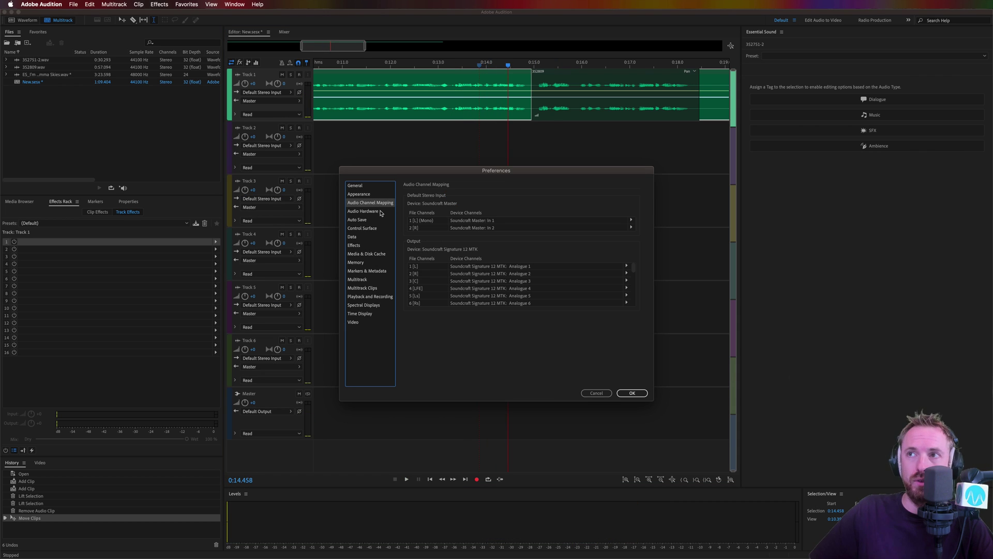
{"action": "left_click", "coordinate": [381, 212]}
{"action": "left_click", "coordinate": [381, 203]}
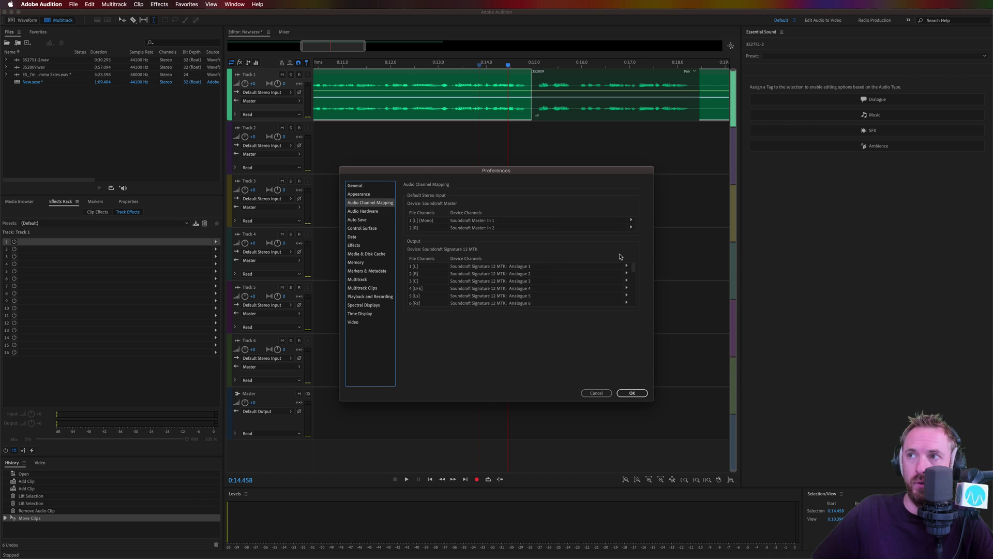
{"action": "left_click", "coordinate": [626, 266]}
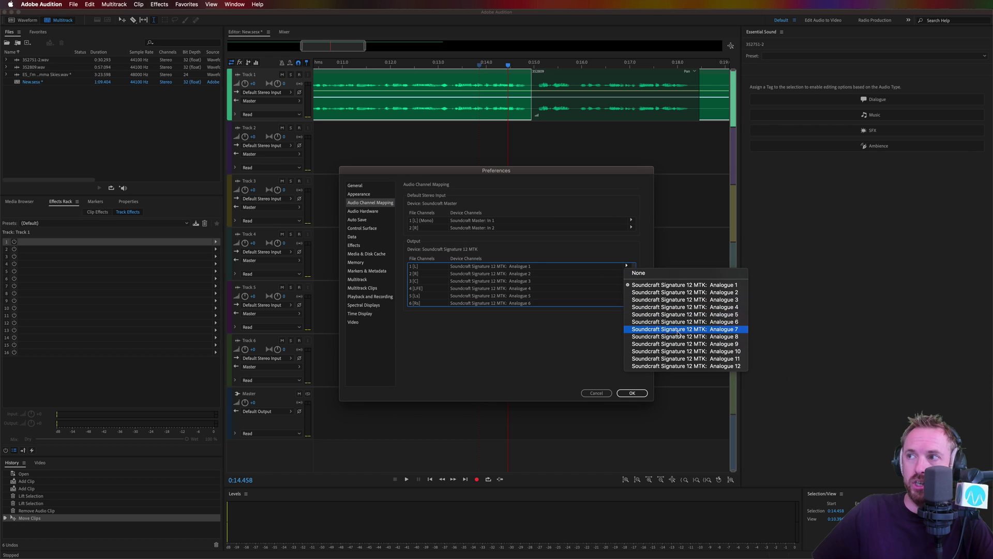
{"action": "left_click", "coordinate": [678, 329]}
{"action": "left_click", "coordinate": [627, 274]}
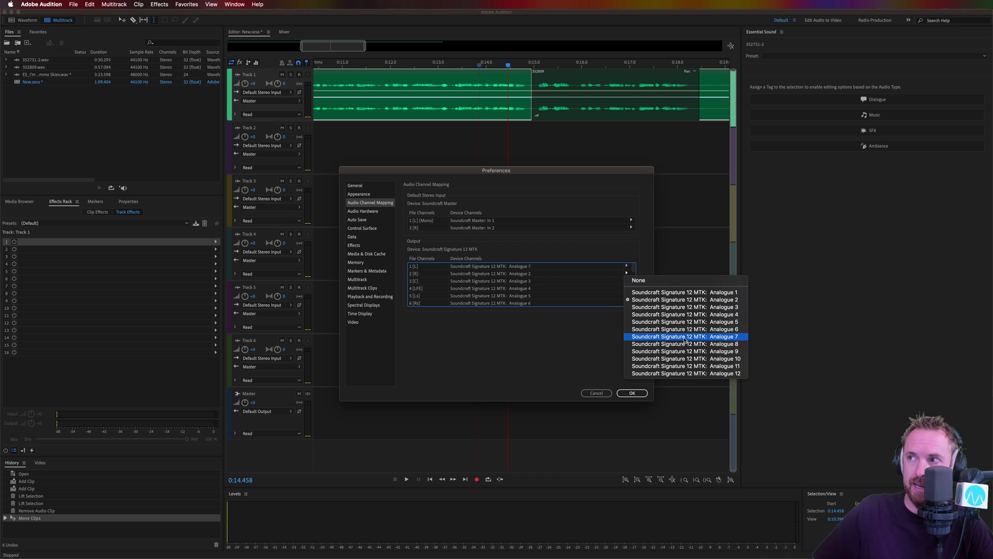
{"action": "left_click", "coordinate": [688, 346]}
{"action": "left_click", "coordinate": [632, 393]}
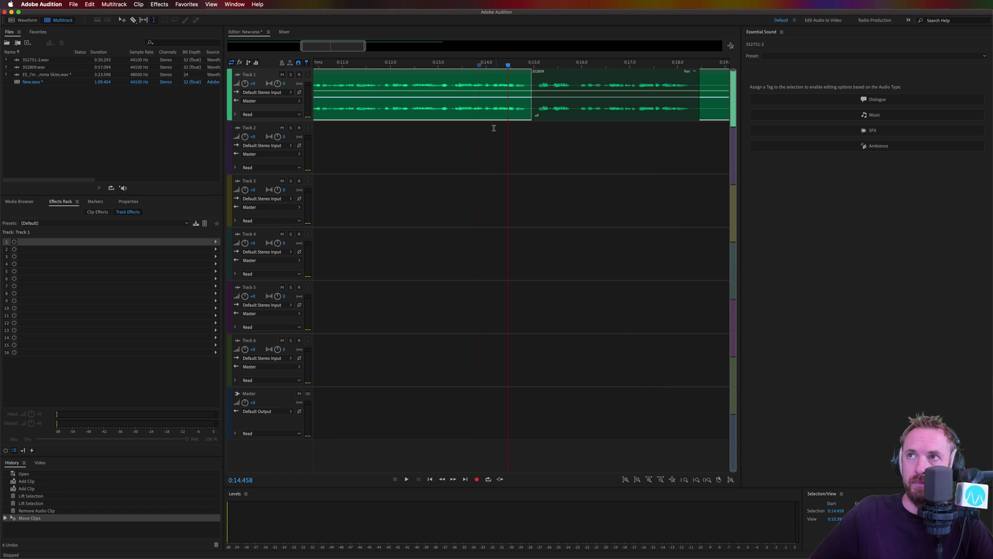
{"action": "left_click", "coordinate": [451, 117]}
{"action": "key", "text": "space"}
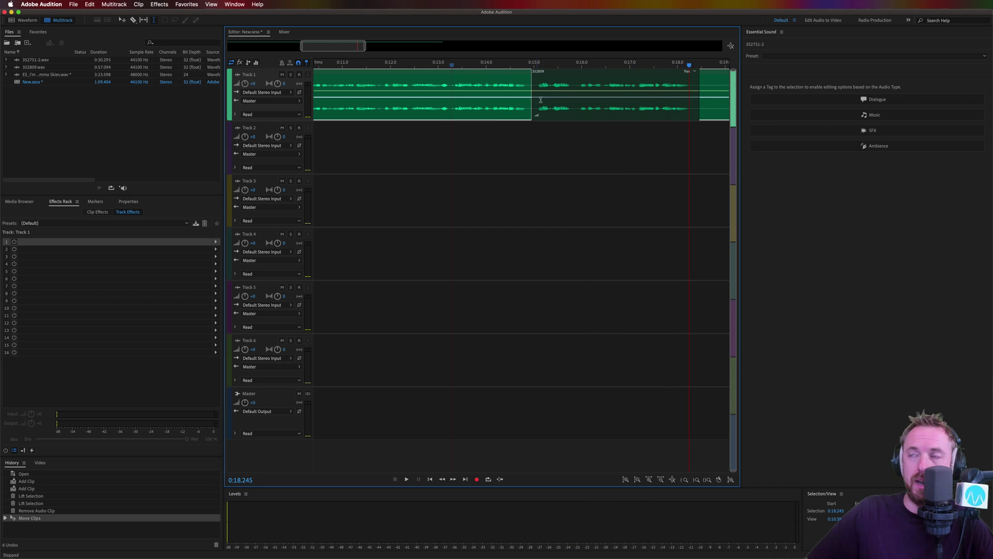
{"action": "left_click_drag", "start_coordinate": [553, 107], "coordinate": [556, 146]}
{"action": "left_click", "coordinate": [281, 130]}
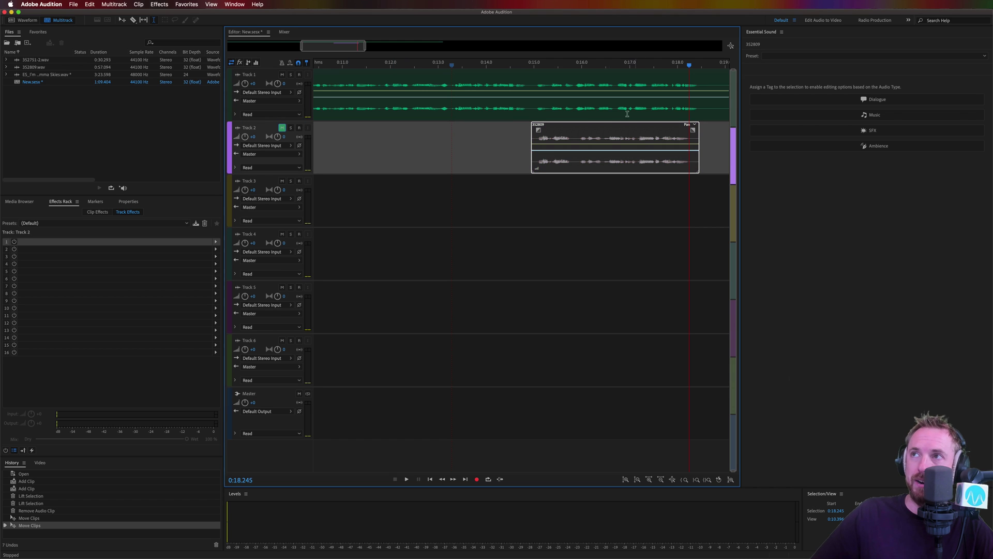
{"action": "left_click", "coordinate": [490, 108]}
{"action": "key", "text": "space"}
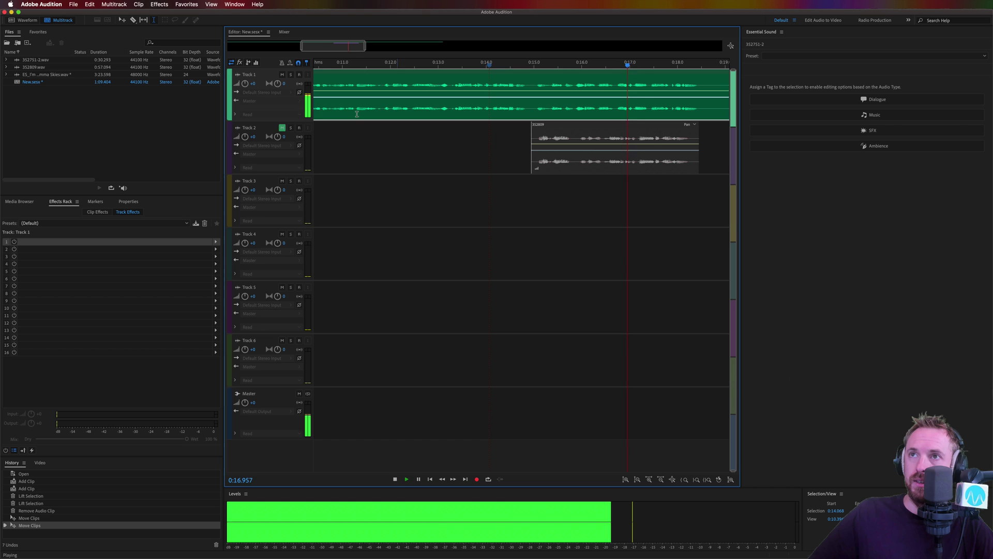
{"action": "key", "text": "space"}
{"action": "left_click", "coordinate": [282, 128]}
{"action": "left_click", "coordinate": [420, 133]}
{"action": "left_click_drag", "start_coordinate": [560, 131], "coordinate": [560, 77]}
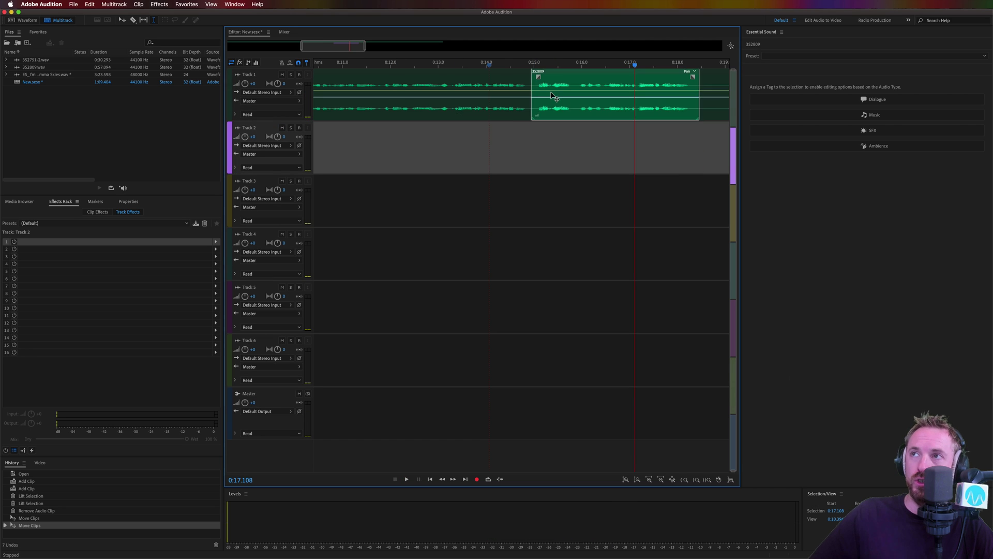
{"action": "left_click", "coordinate": [520, 126]}
{"action": "key", "text": "space"}
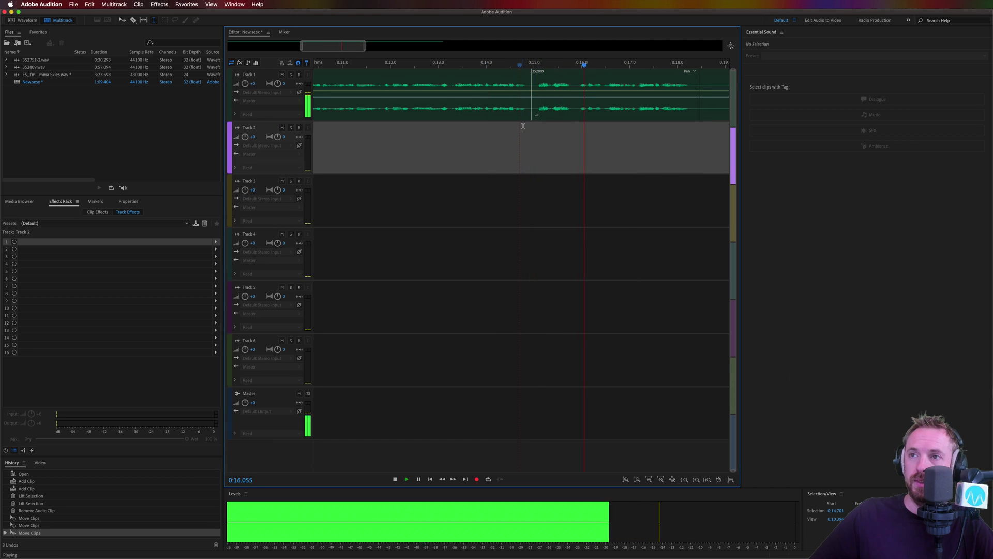
{"action": "key", "text": "space"}
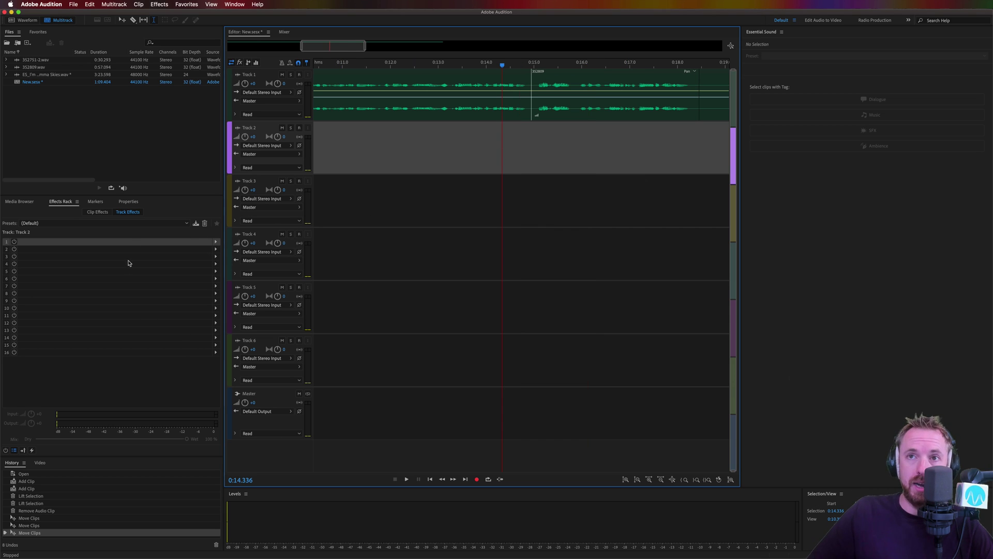
- Show the session's Mixing properties and enable Play Overlapping Clips Simultaneously
{"action": "left_click", "coordinate": [129, 201]}
{"action": "left_click", "coordinate": [15, 254]}
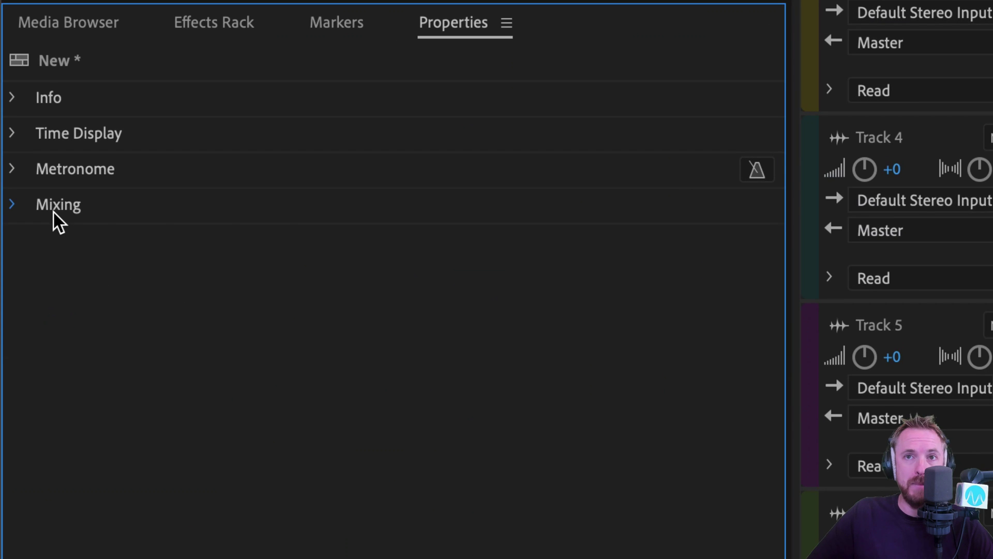
{"action": "left_click", "coordinate": [16, 253]}
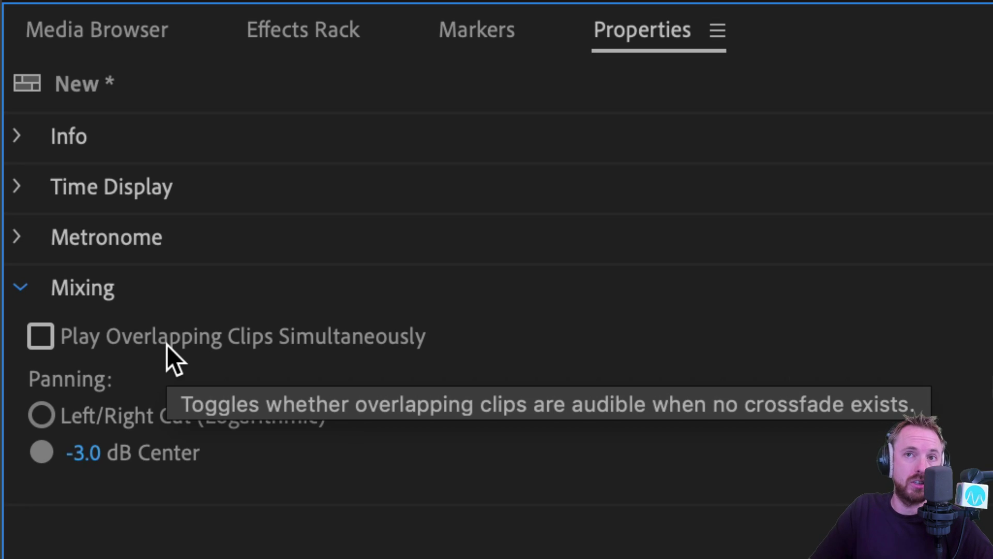
{"action": "left_click", "coordinate": [166, 345]}
- Play from near 0:13, move 352809 to Track 2 and back, then disable the option
{"action": "left_click", "coordinate": [449, 125]}
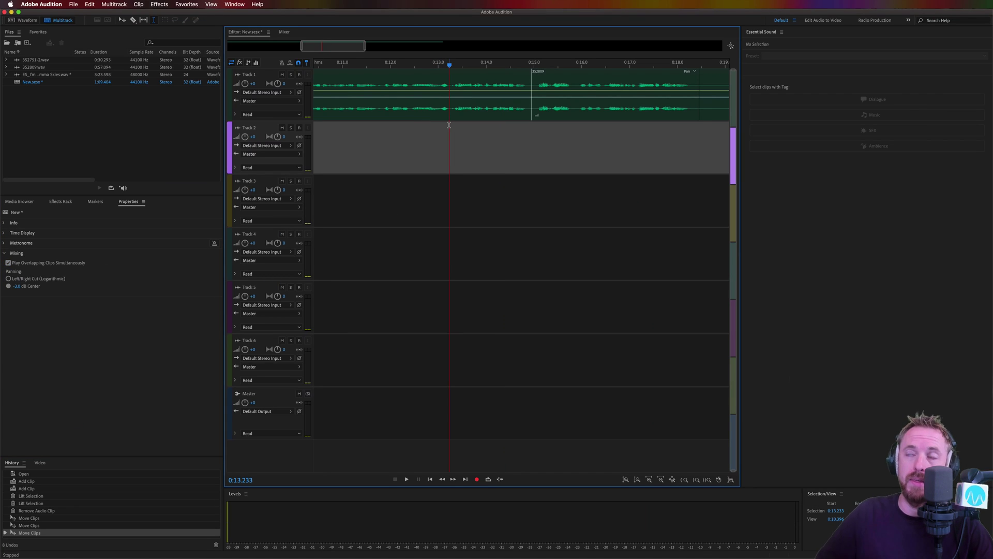
{"action": "key", "text": "space"}
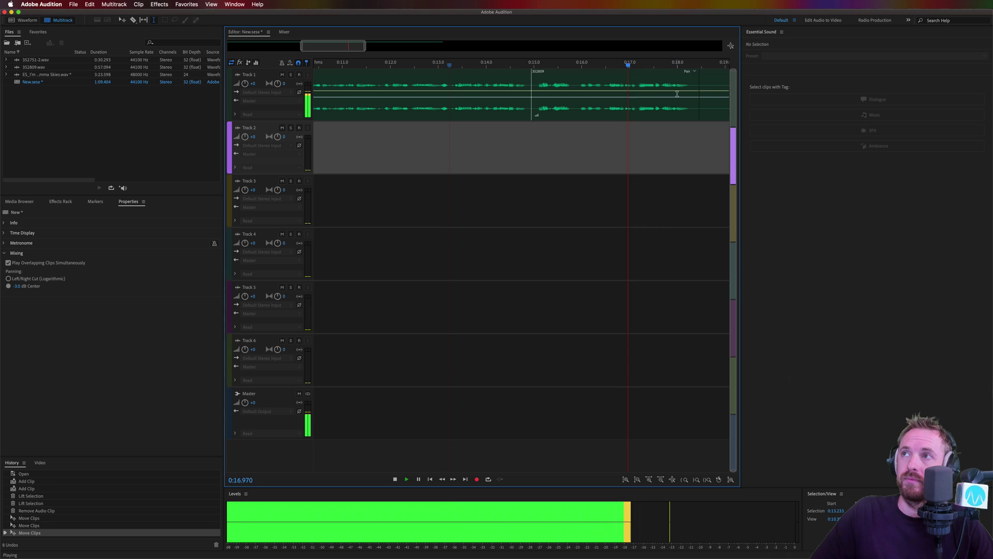
{"action": "key", "text": "space"}
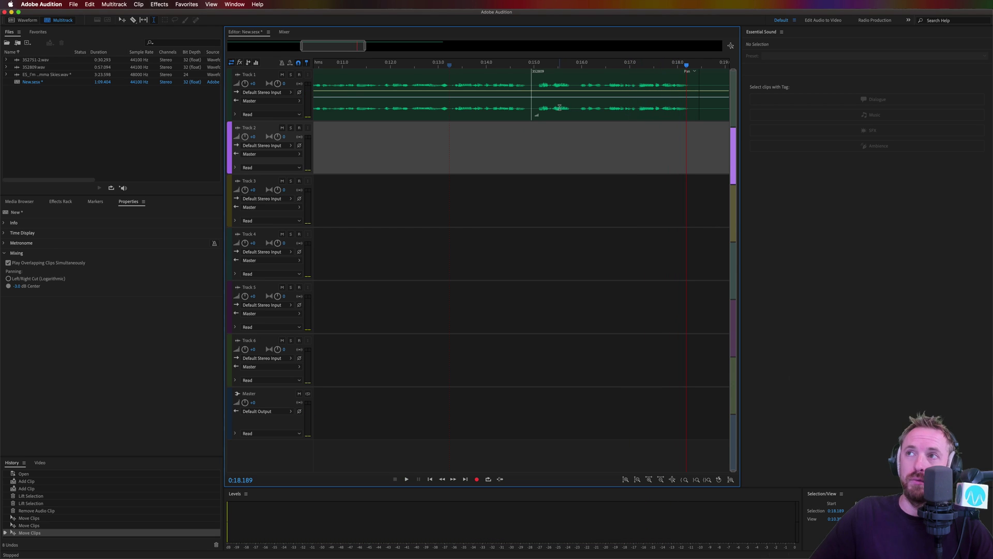
{"action": "left_click_drag", "start_coordinate": [559, 106], "coordinate": [559, 152]}
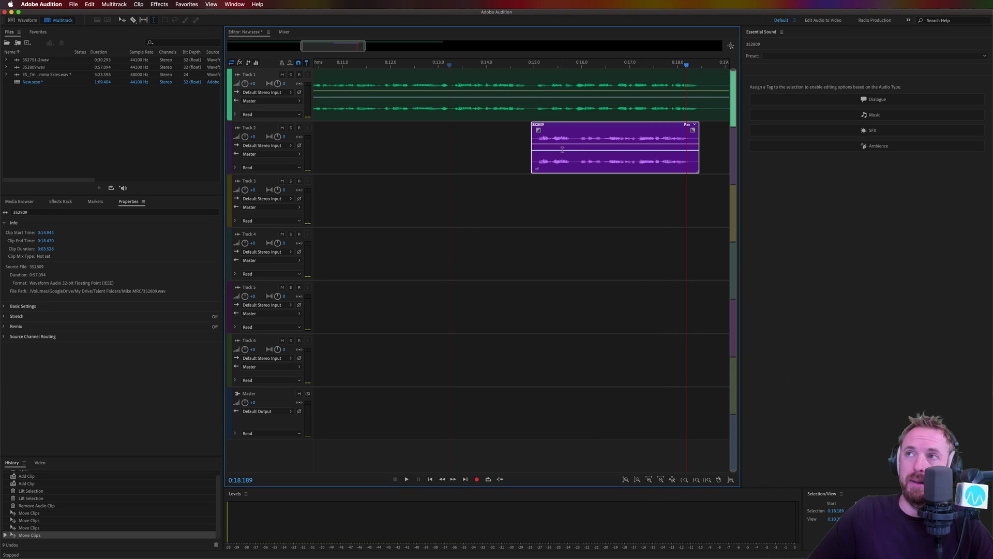
{"action": "left_click_drag", "start_coordinate": [554, 155], "coordinate": [555, 101]}
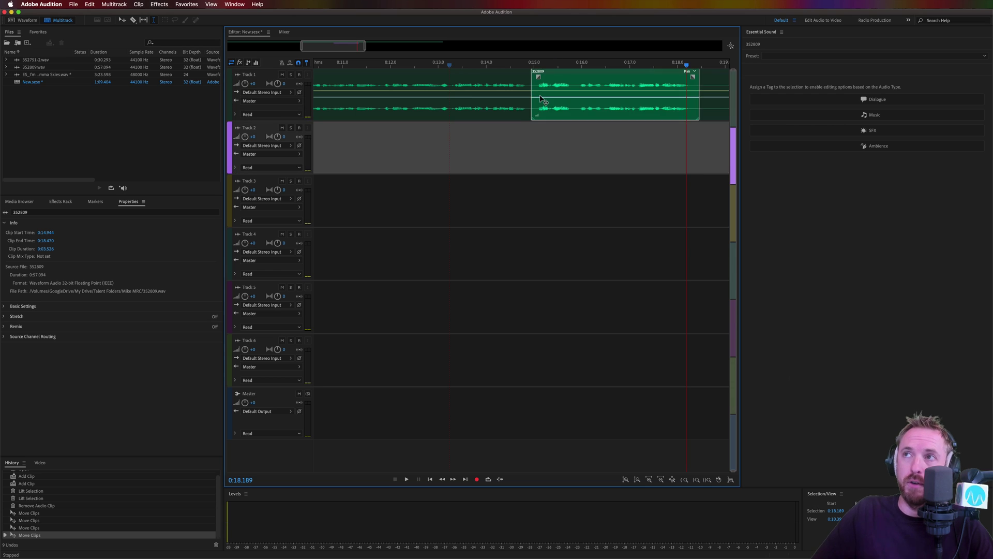
{"action": "left_click", "coordinate": [518, 146]}
{"action": "left_click", "coordinate": [8, 262]}
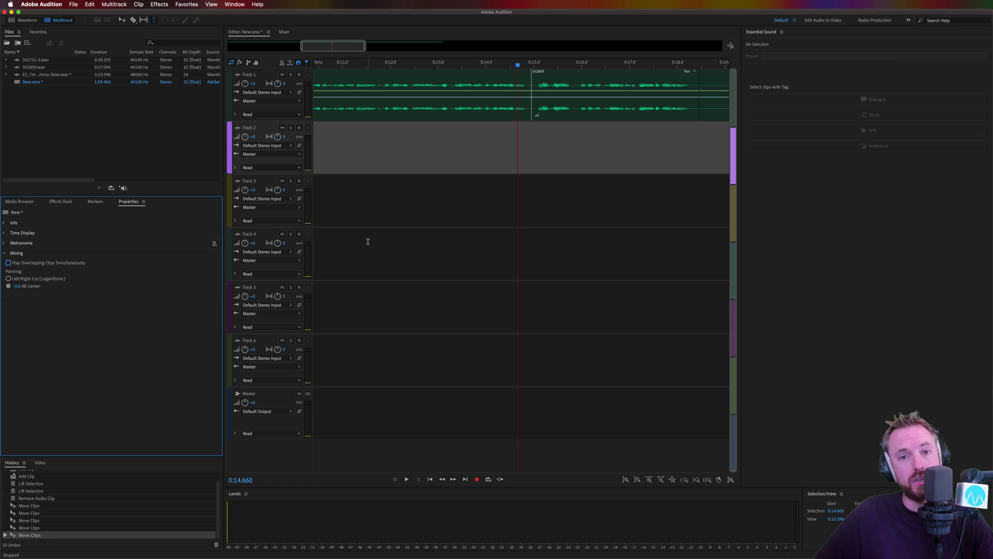
- Return to the Gamma Skies waveform, then view and close the Punch and Roll Learn tutorial
{"action": "left_click", "coordinate": [36, 20]}
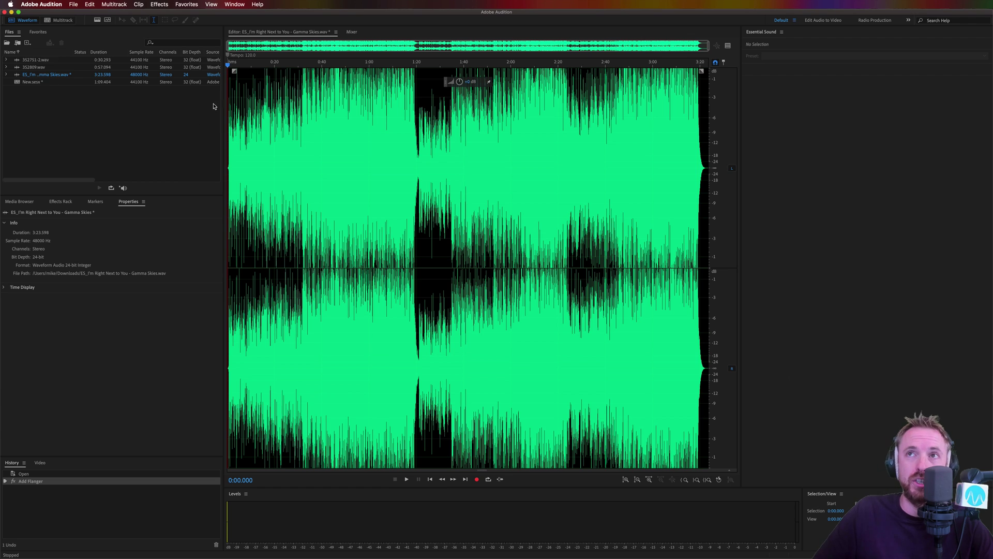
{"action": "left_click", "coordinate": [263, 4]}
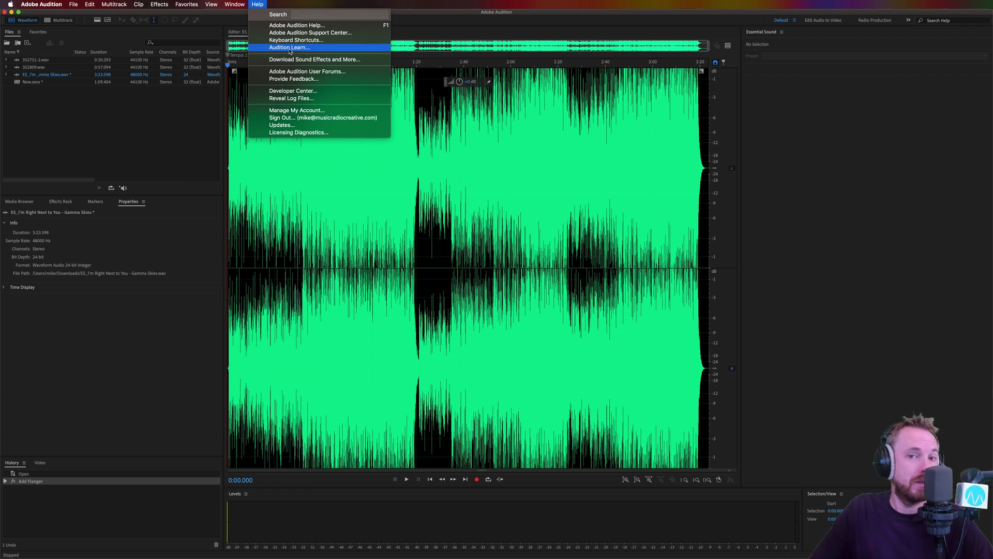
{"action": "left_click", "coordinate": [290, 49]}
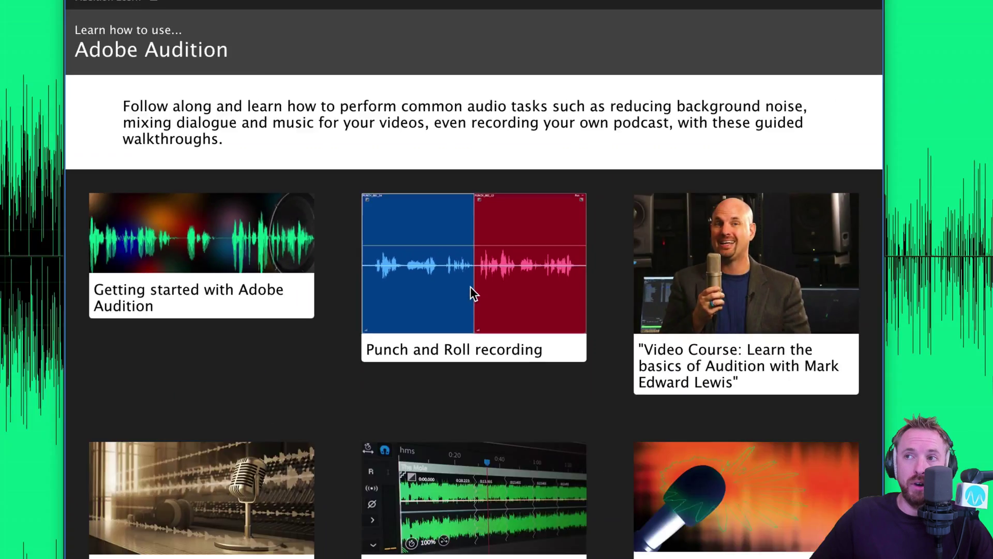
{"action": "left_click", "coordinate": [460, 320]}
{"action": "left_click", "coordinate": [619, 424]}
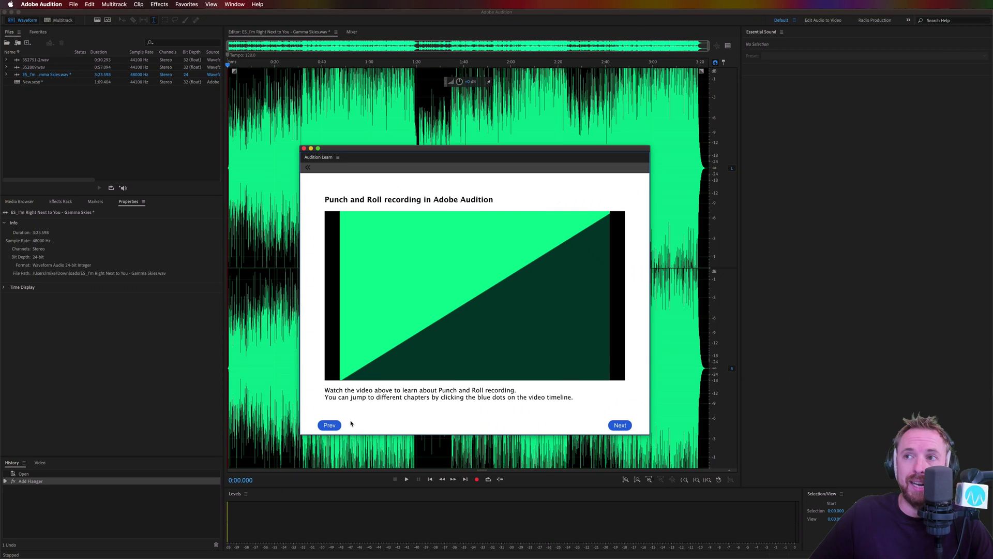
{"action": "left_click", "coordinate": [304, 149]}
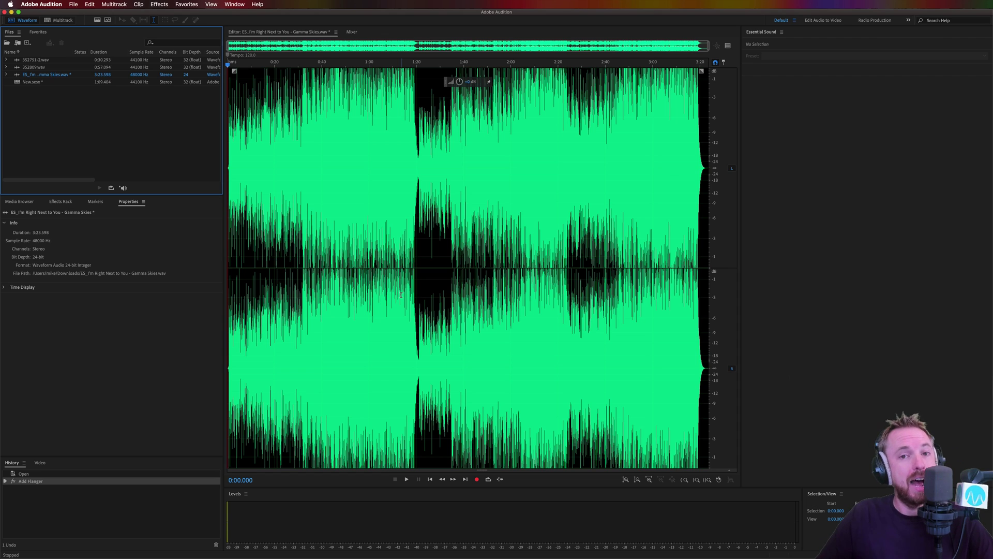